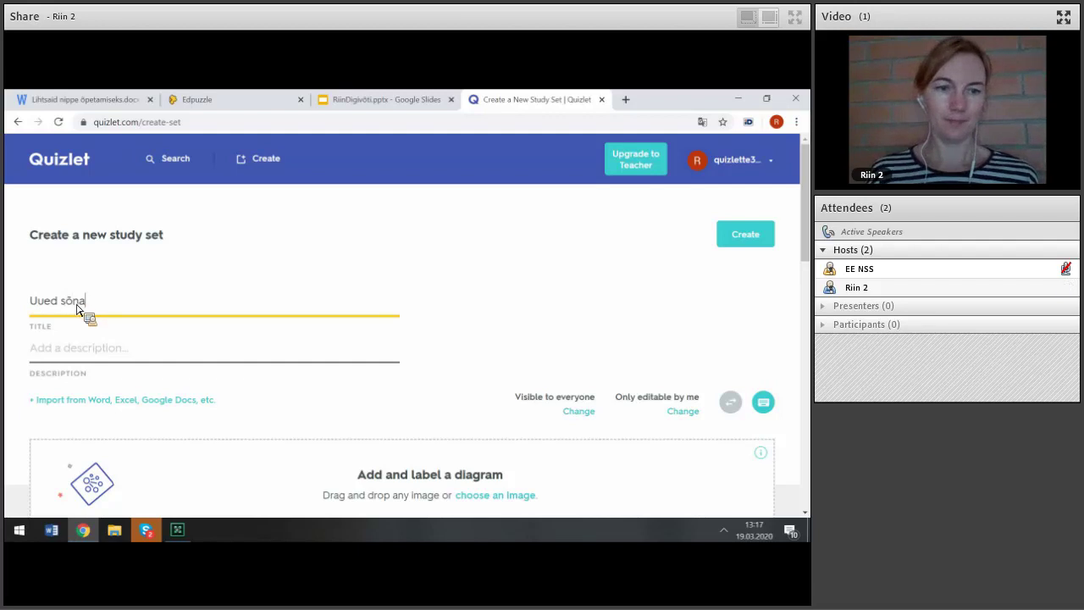
- Enter "Õpi selgeks uued sõnad" as the description of the new study set
left_click(93, 361)
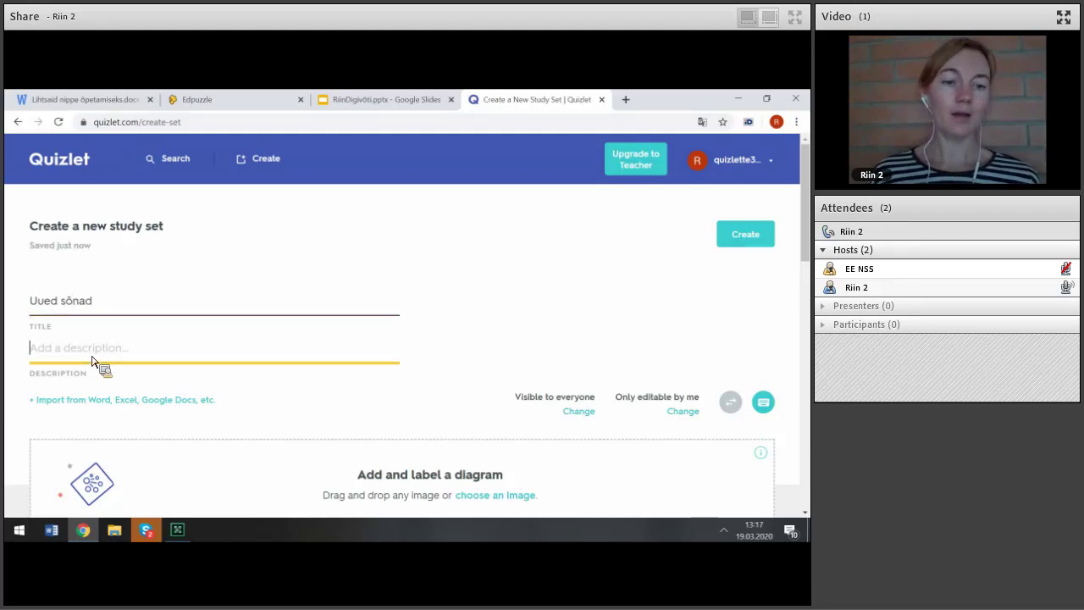
type("Õpi")
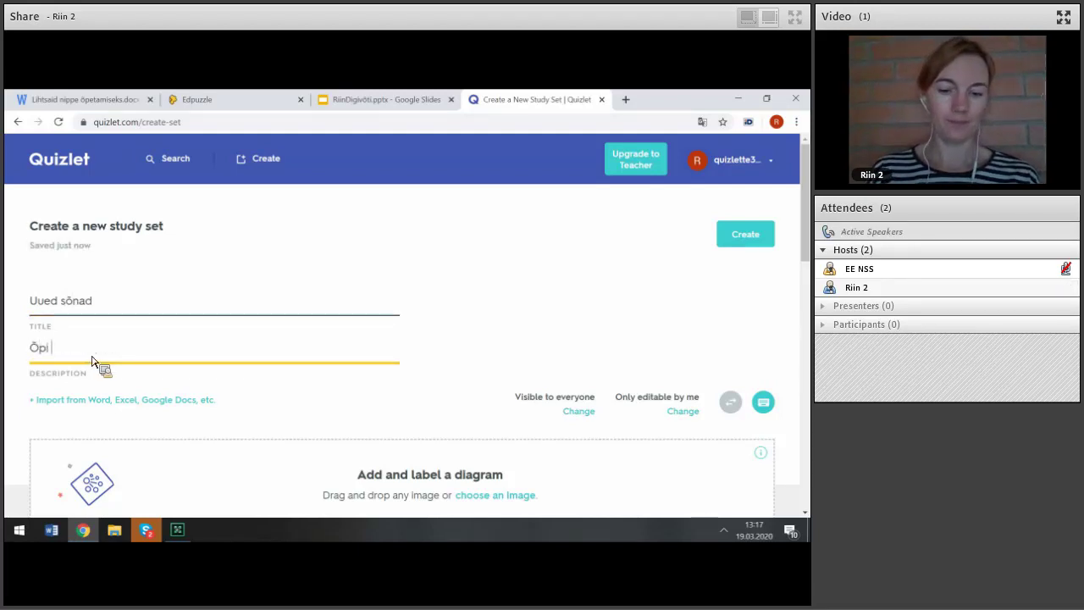
type(" selgeks uued sõnad")
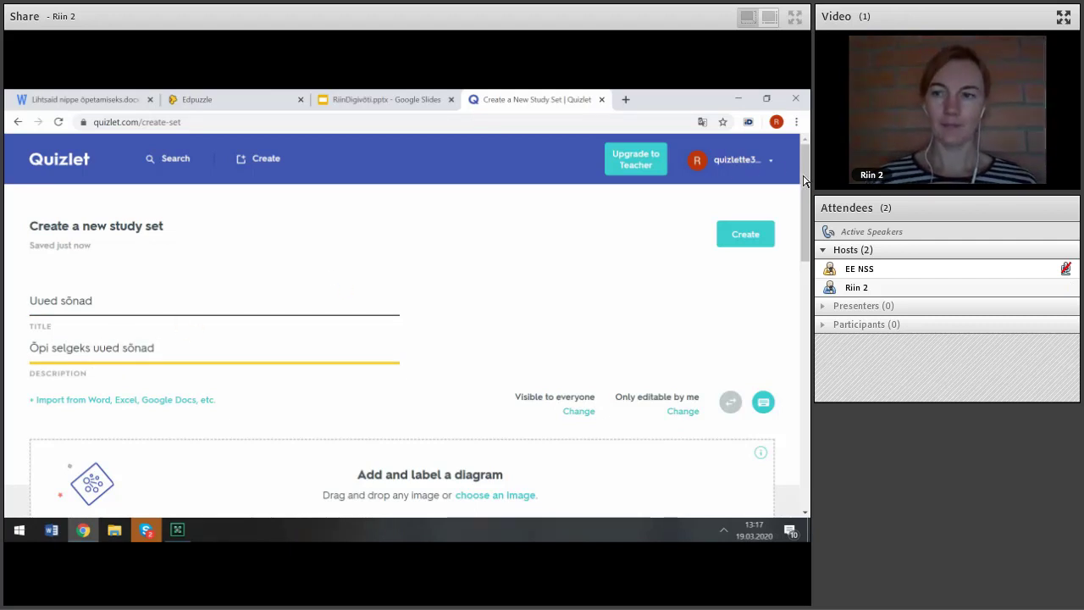
- Try "People with a password" as the set's editing permission, set it back to "Just me" and save the options
left_click_drag(806, 183, 806, 217)
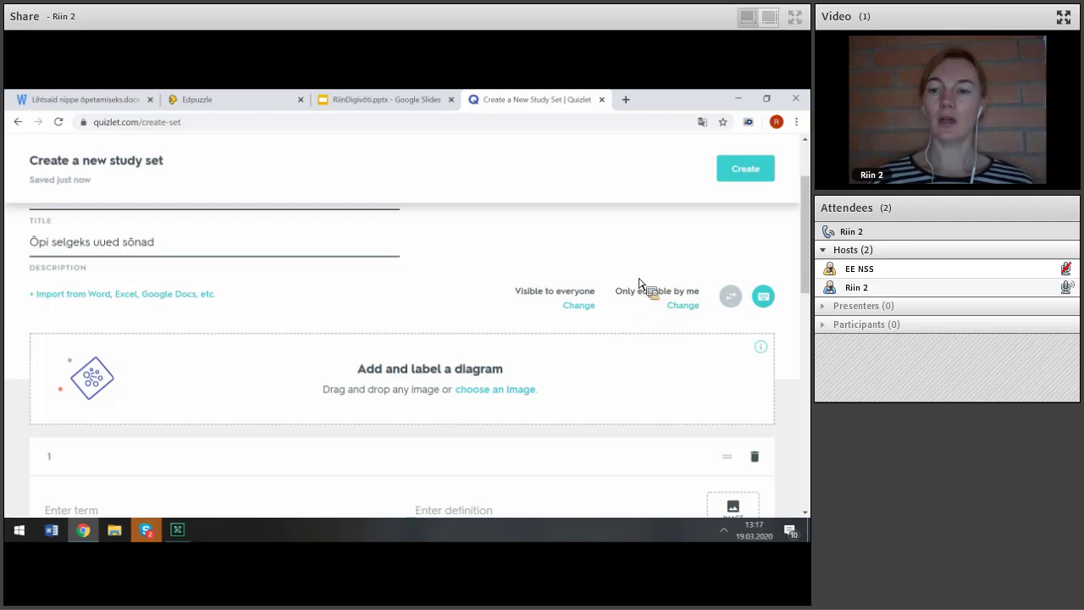
left_click(681, 307)
left_click(537, 290)
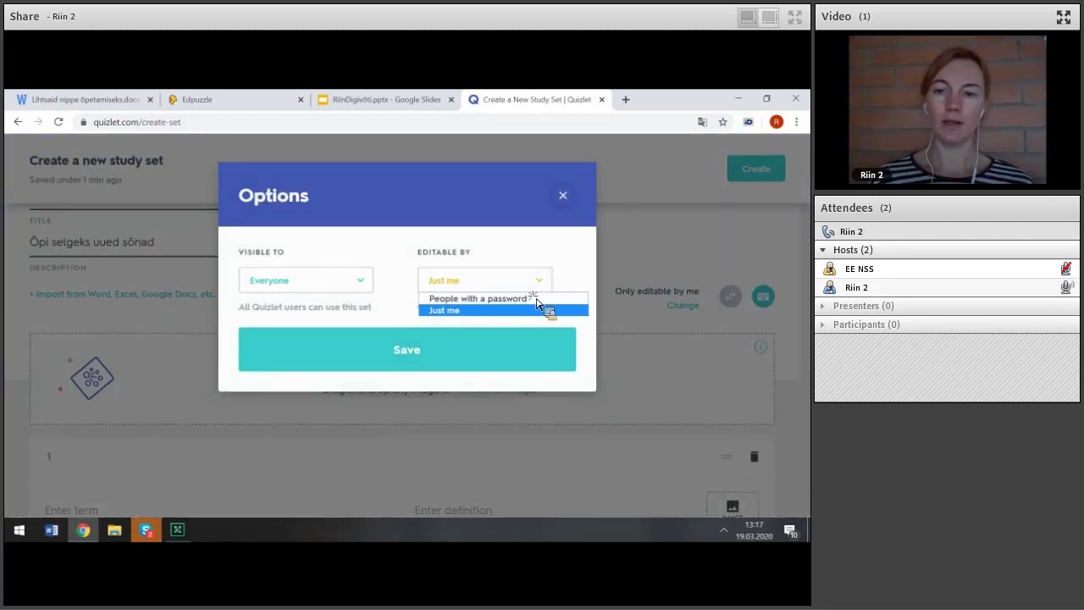
left_click(508, 298)
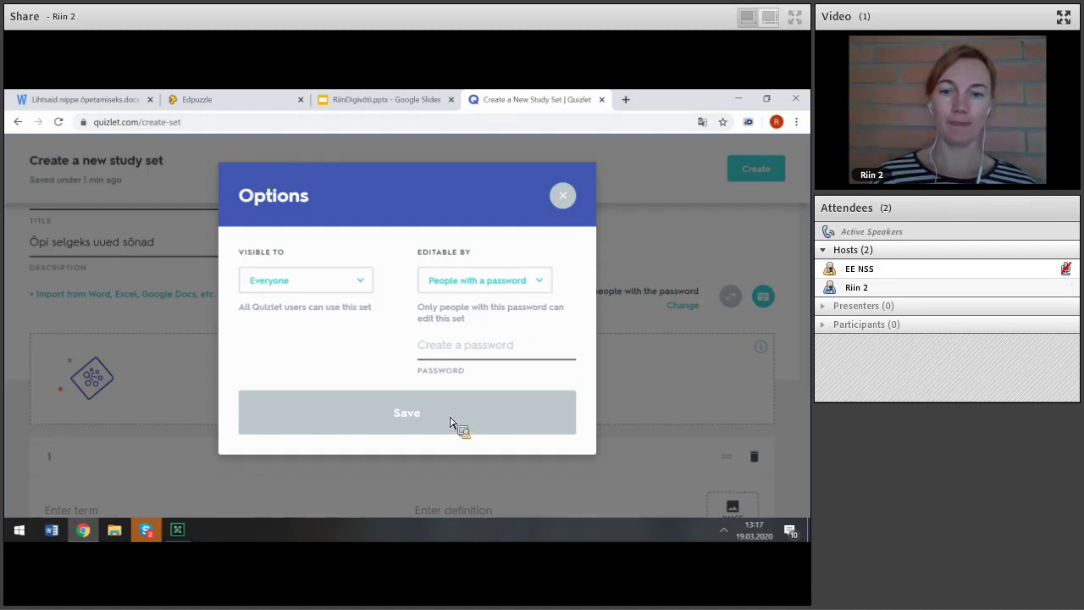
left_click(518, 285)
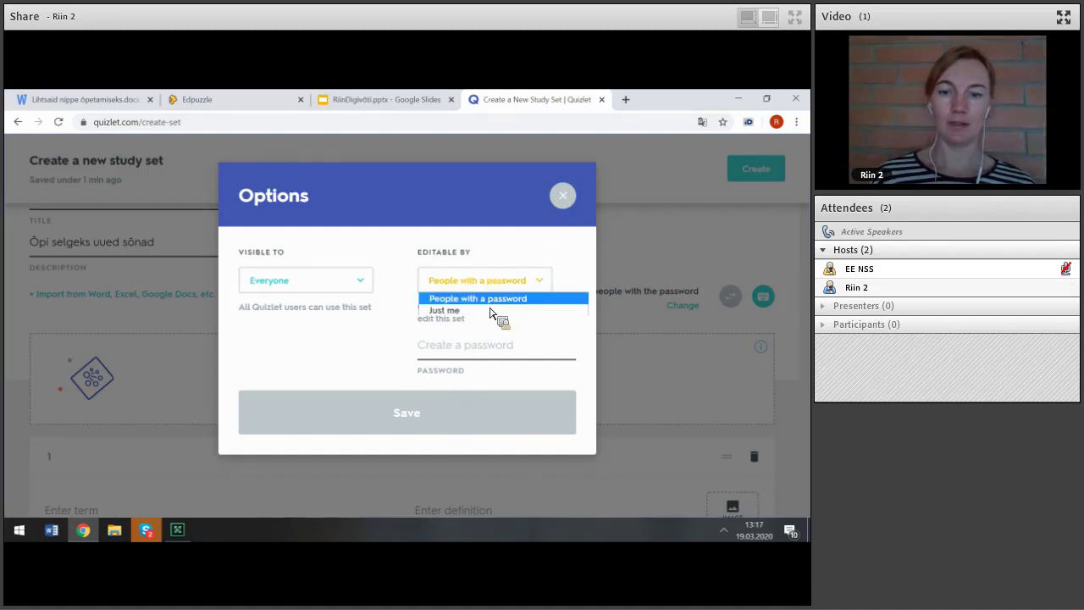
left_click(474, 311)
left_click(420, 363)
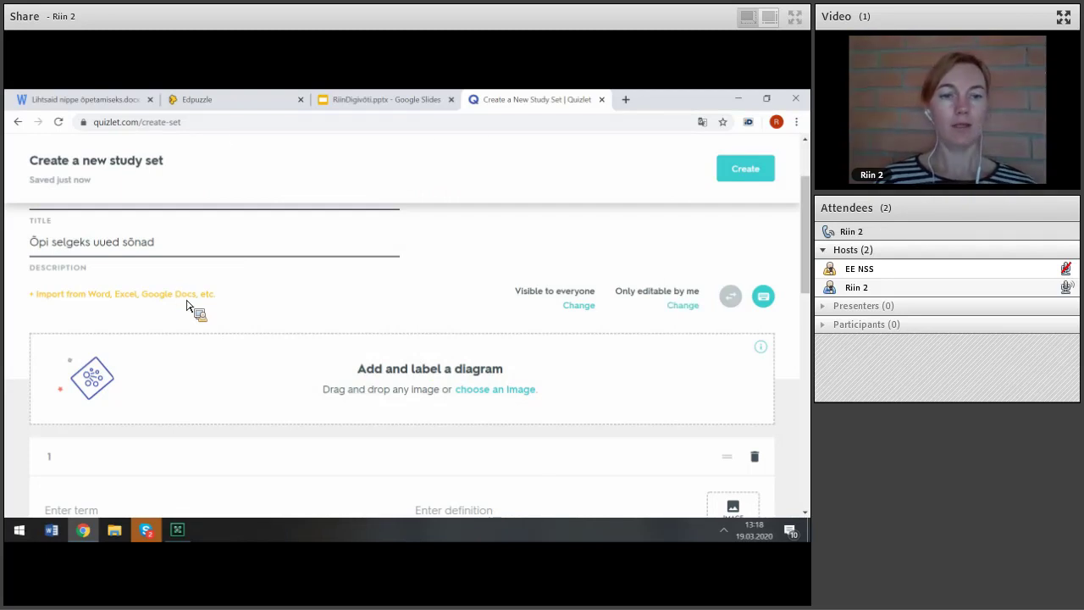
- Look at the form for importing terms from Word, Excel or Google Docs and cancel the import
left_click(187, 302)
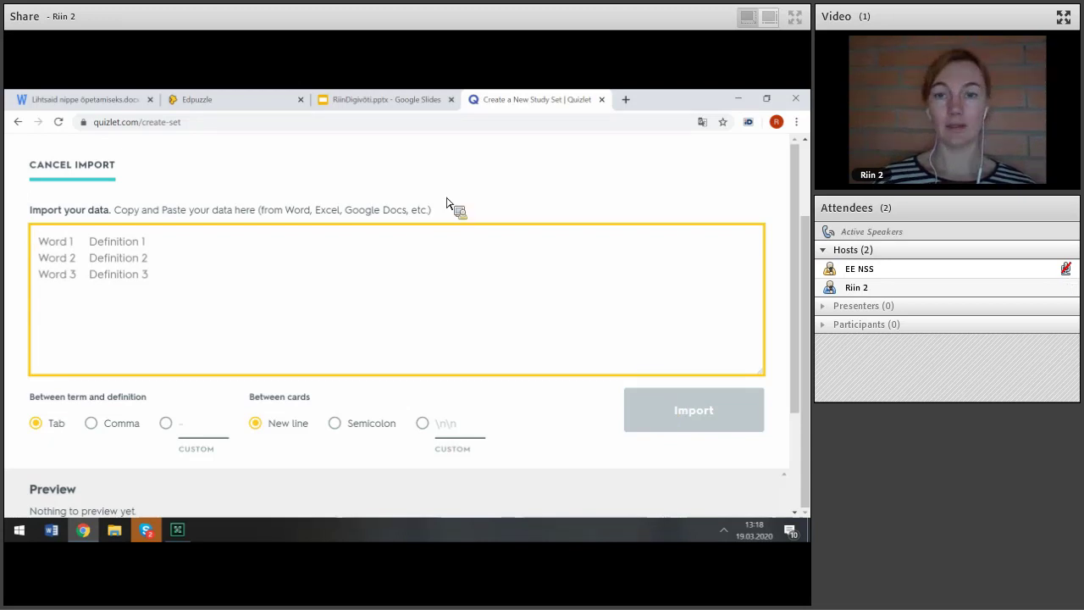
left_click(61, 169)
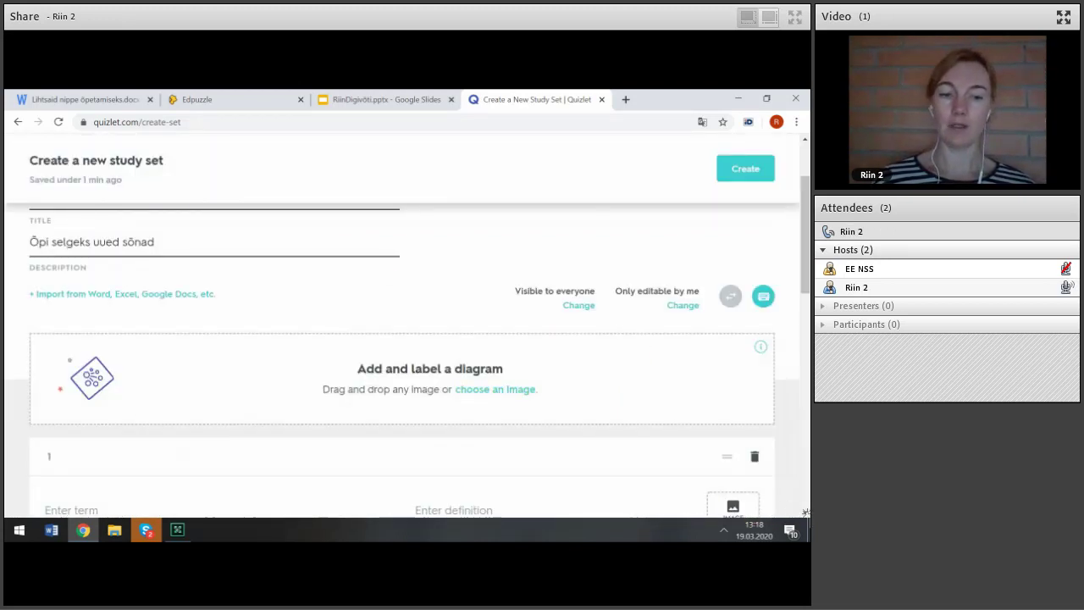
- Set the term language to English and the definition language to Estonian on the first card
scroll(419, 348, "down", 2)
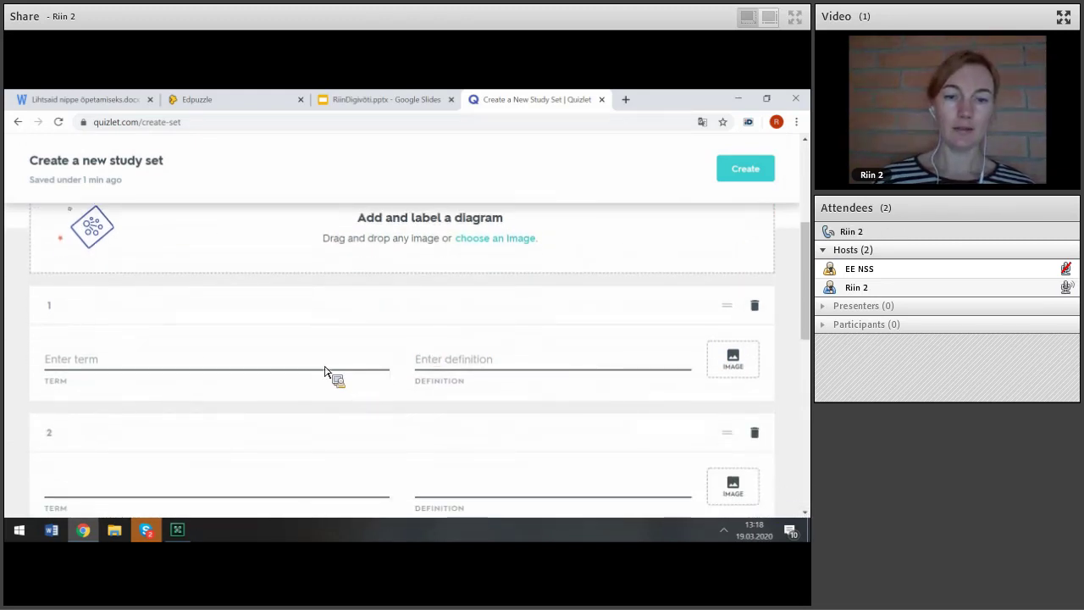
left_click(330, 379)
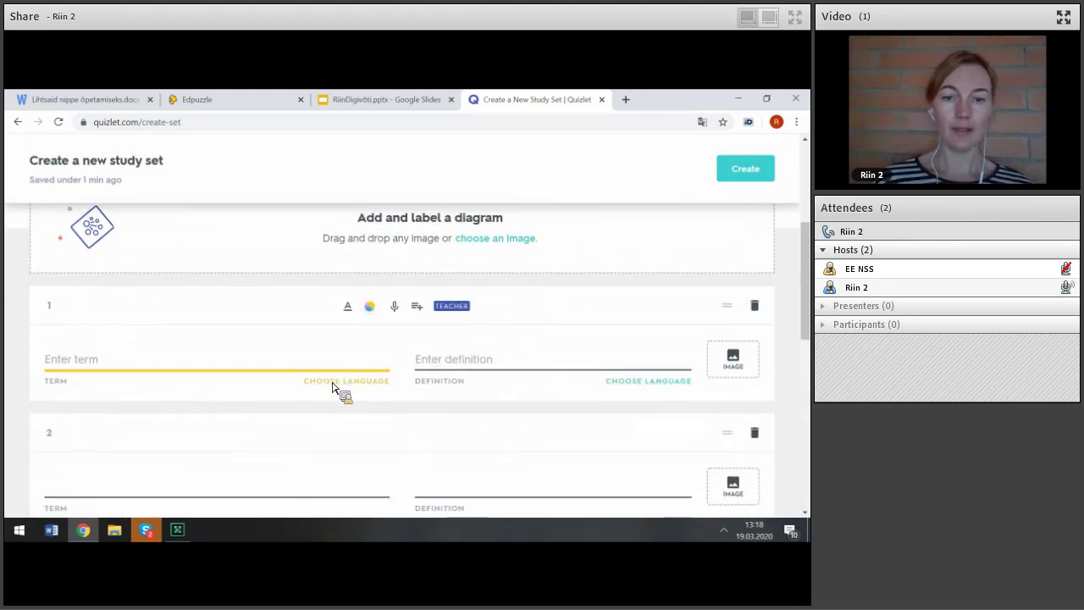
left_click(341, 381)
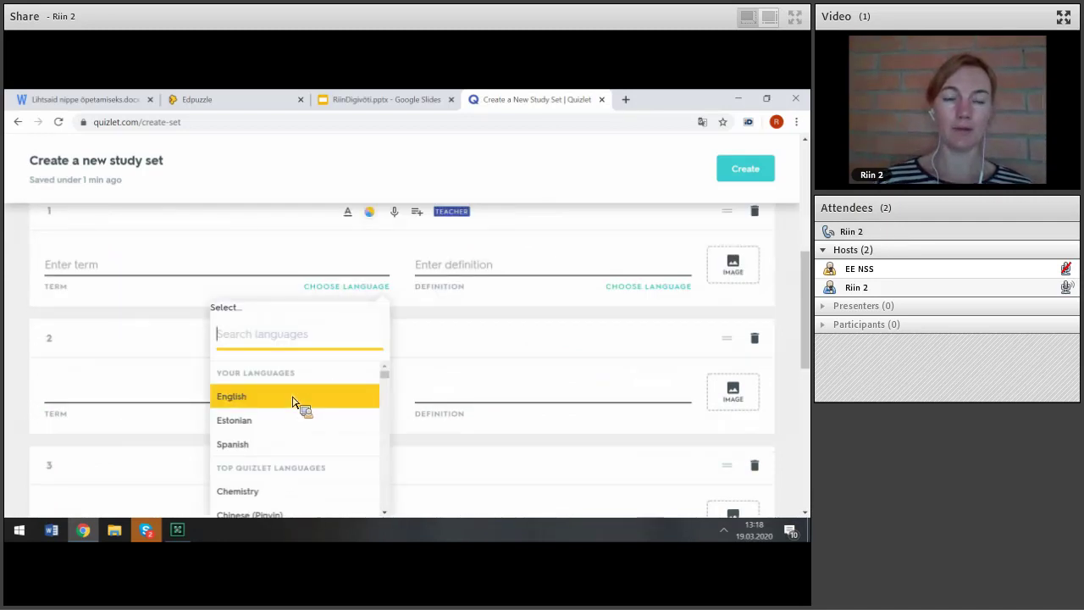
left_click(294, 398)
left_click(642, 288)
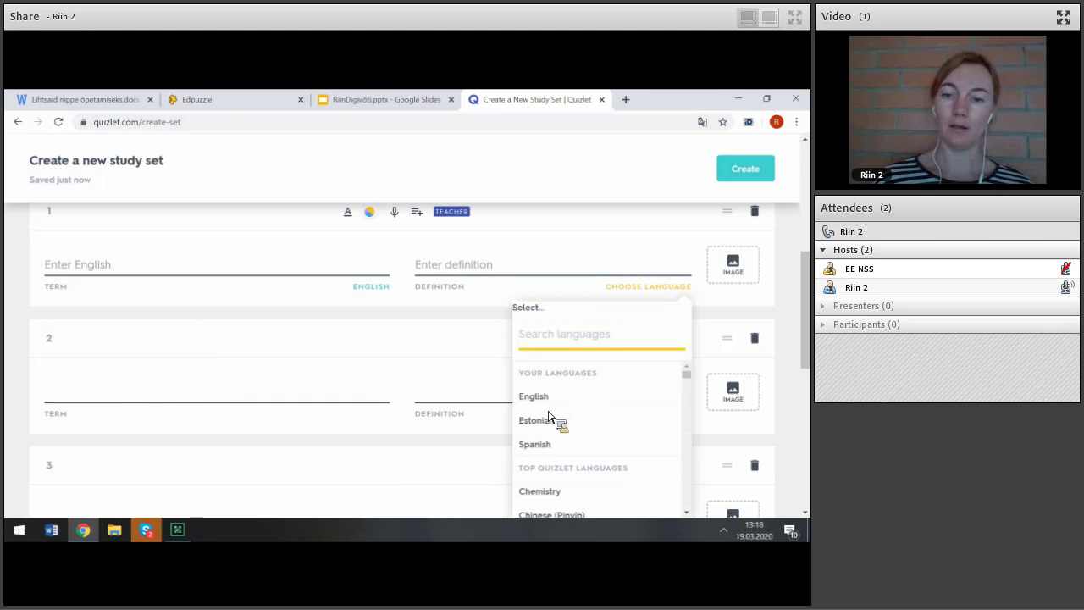
left_click(551, 428)
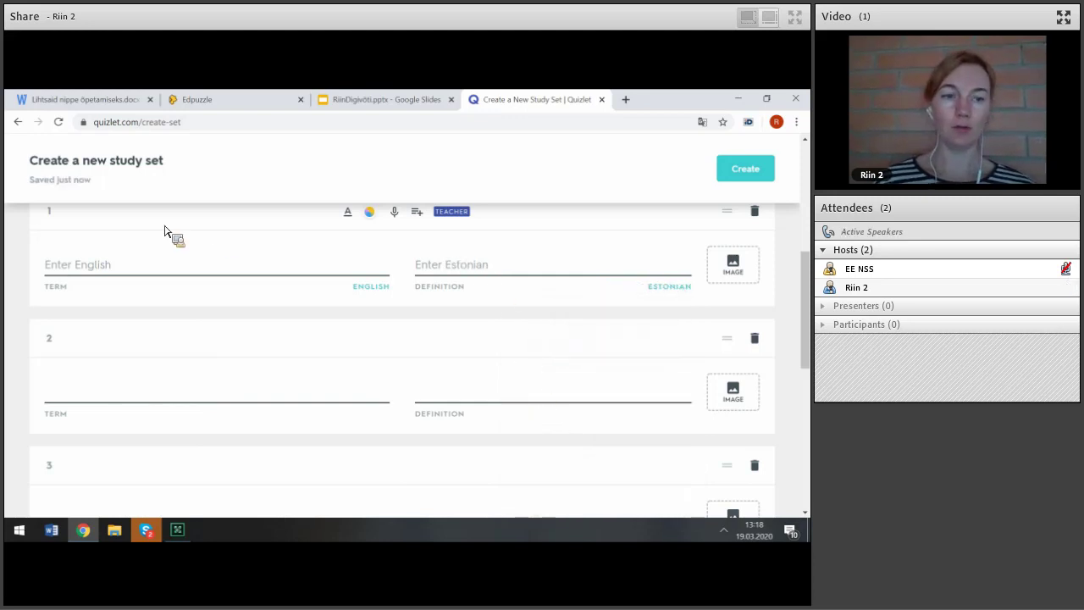
- Fill in card 1 with the suggested term "traffic light" and the suggested definition "valgusfoor"
left_click(98, 265)
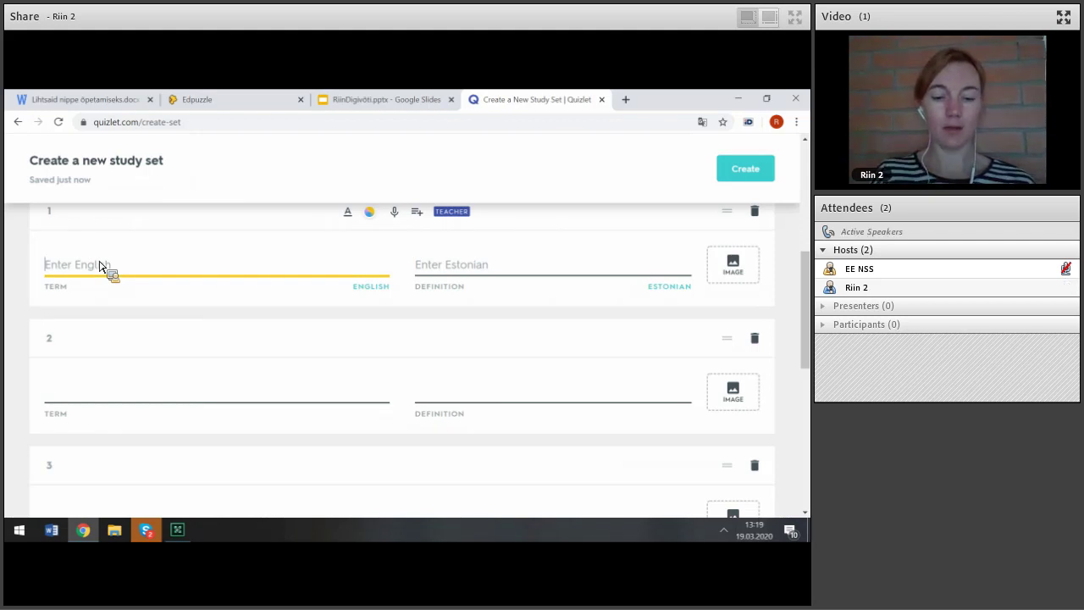
type("Traffic")
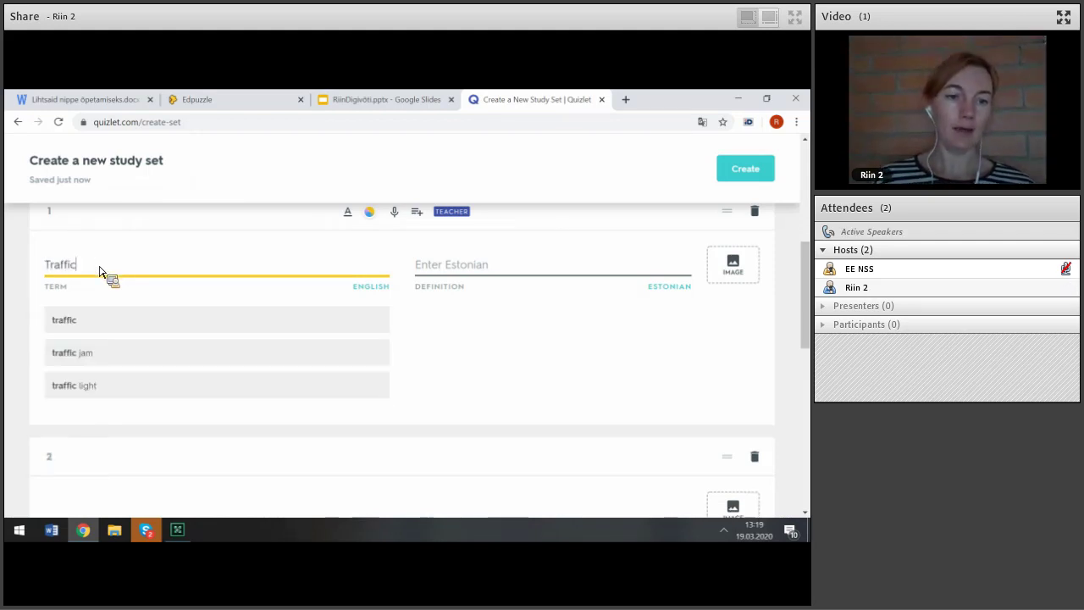
key("Down")
key("Down")
key("Down")
key("Return")
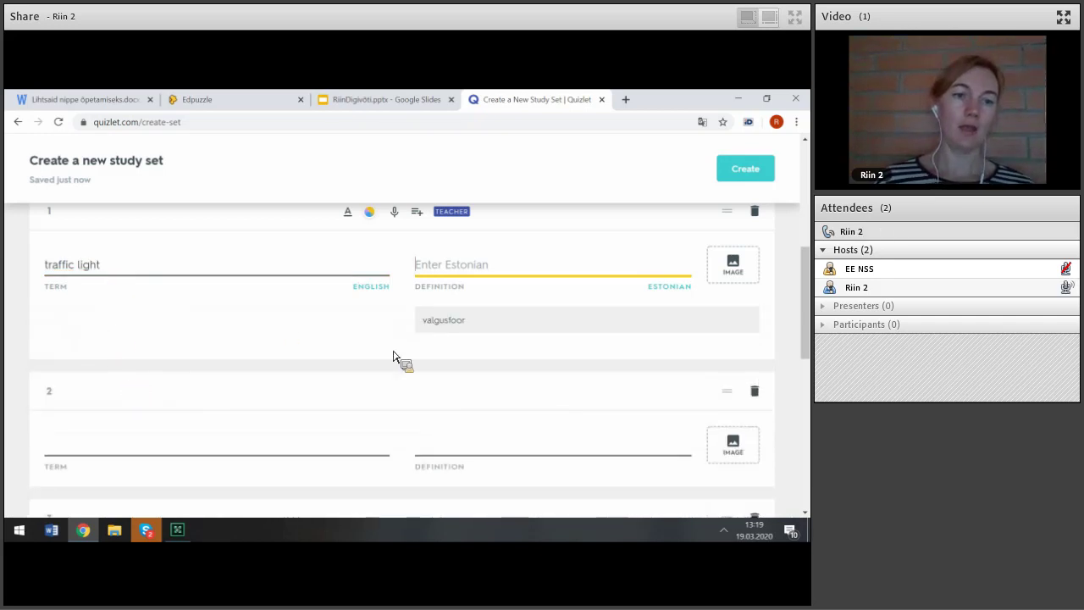
left_click(462, 329)
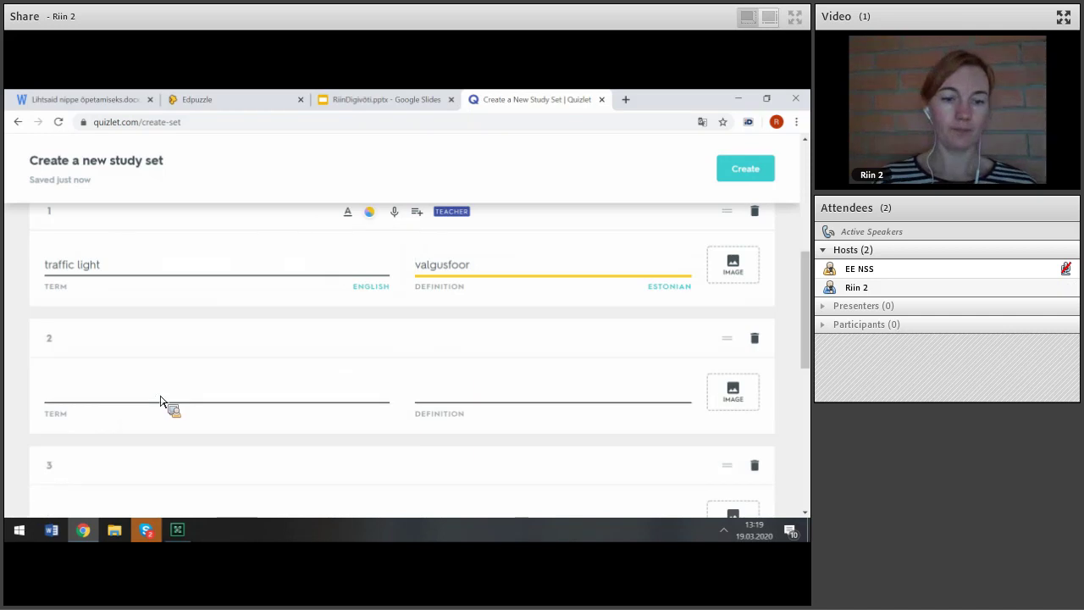
- Fill in card 2 with the suggested term "traffic jam" and the suggested definition "liiklusummik"
left_click(161, 400)
type("traffic")
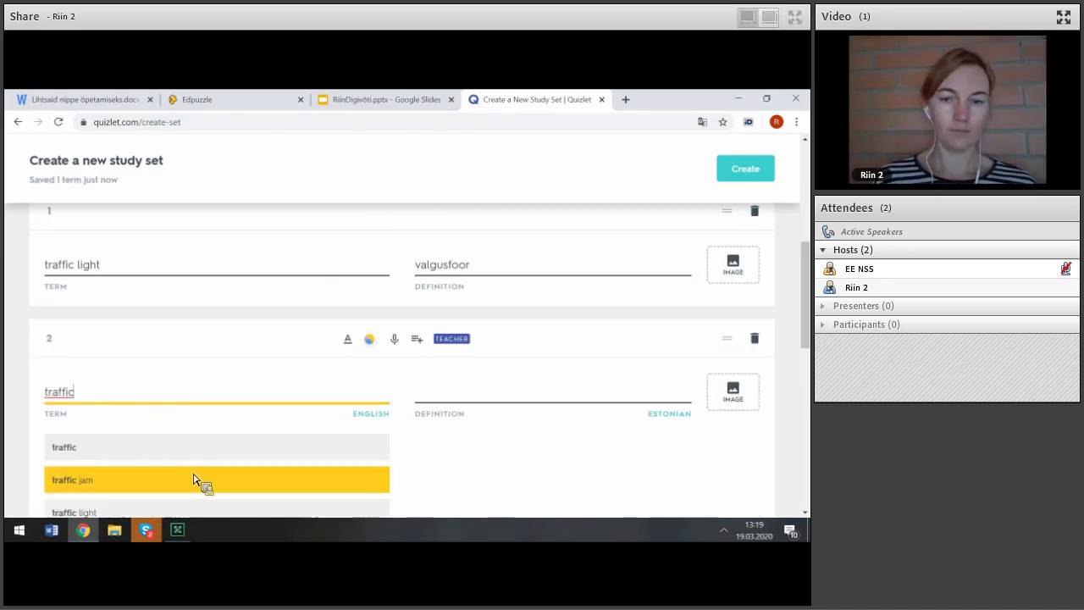
left_click(198, 480)
left_click(464, 456)
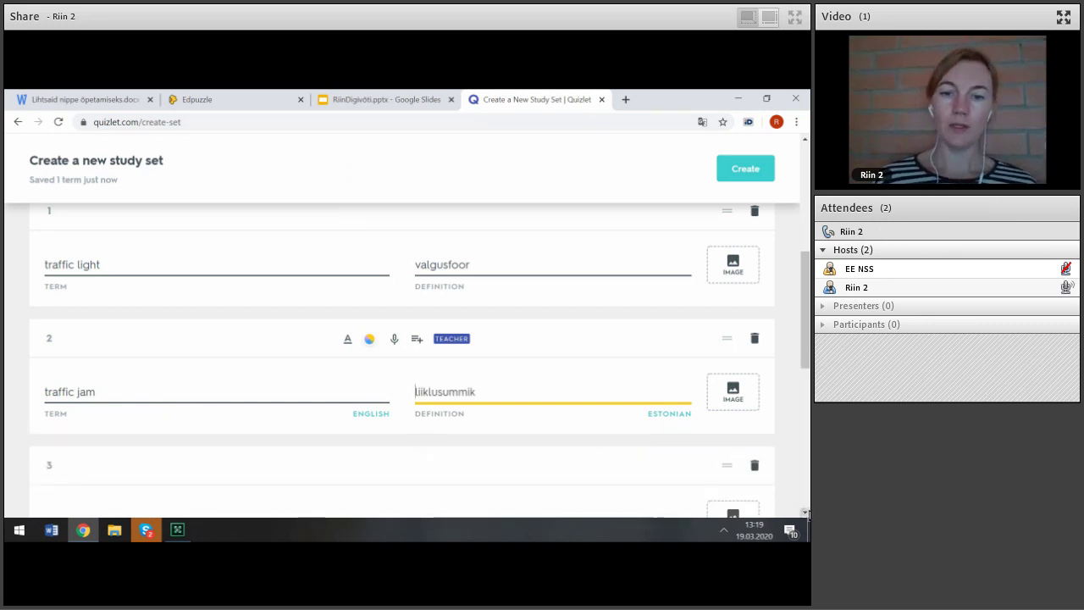
- Create the study set with the two completed cards, leaving the remaining cards empty
scroll(805, 511, "down", 1)
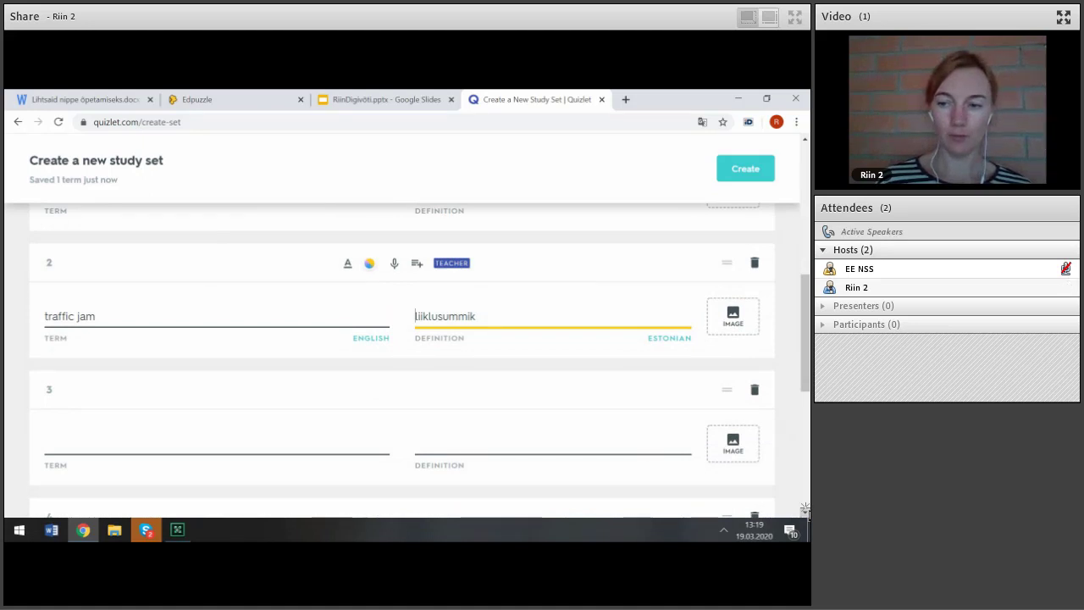
scroll(806, 512, "down", 2)
scroll(806, 512, "down", 2)
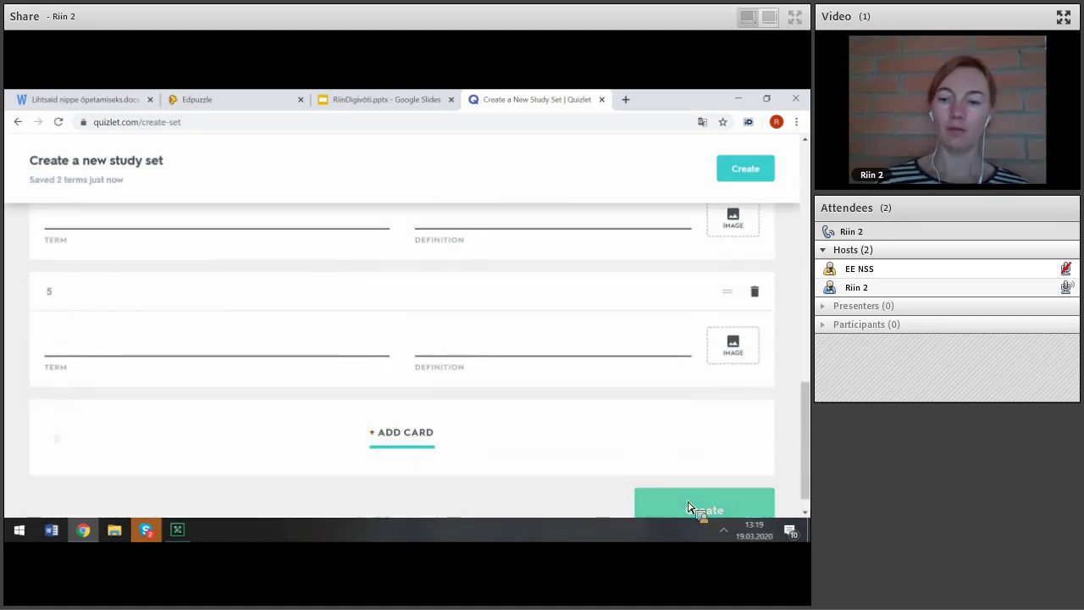
left_click(689, 507)
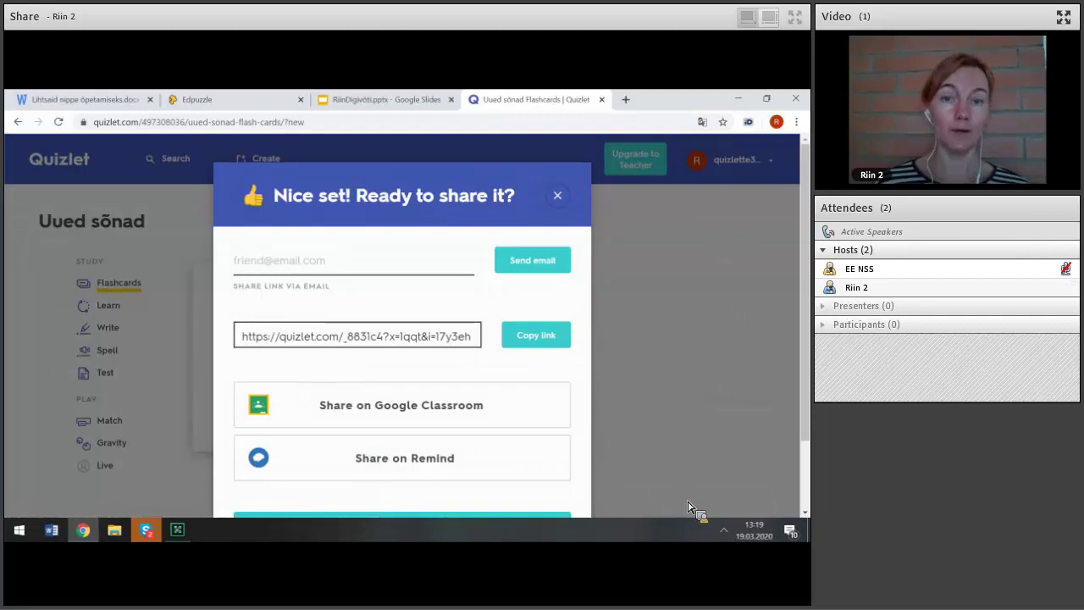
- Copy the share link of the new study set
left_click(296, 266)
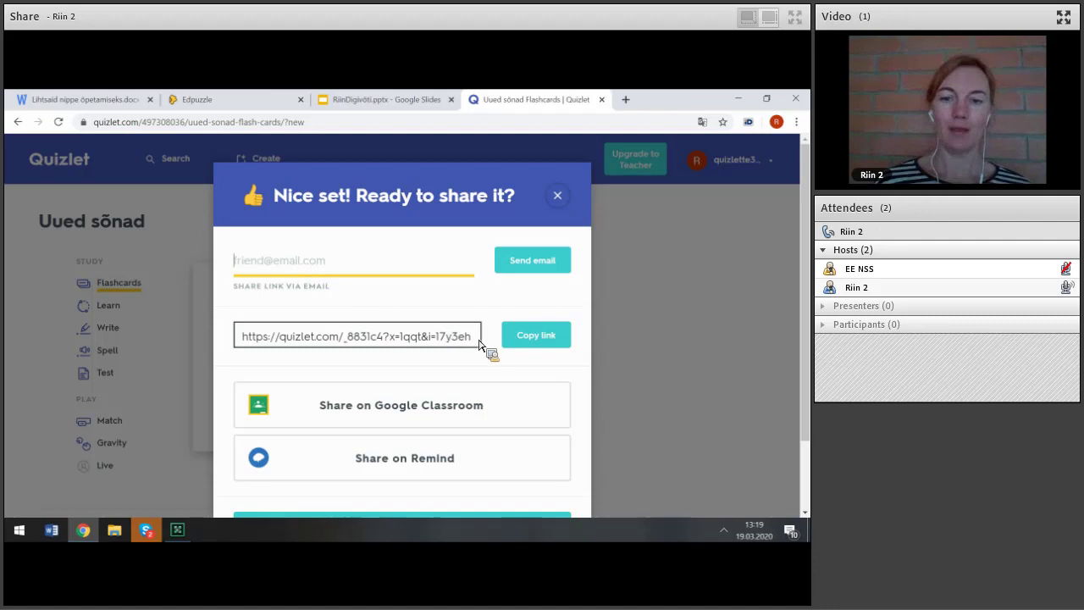
left_click(540, 338)
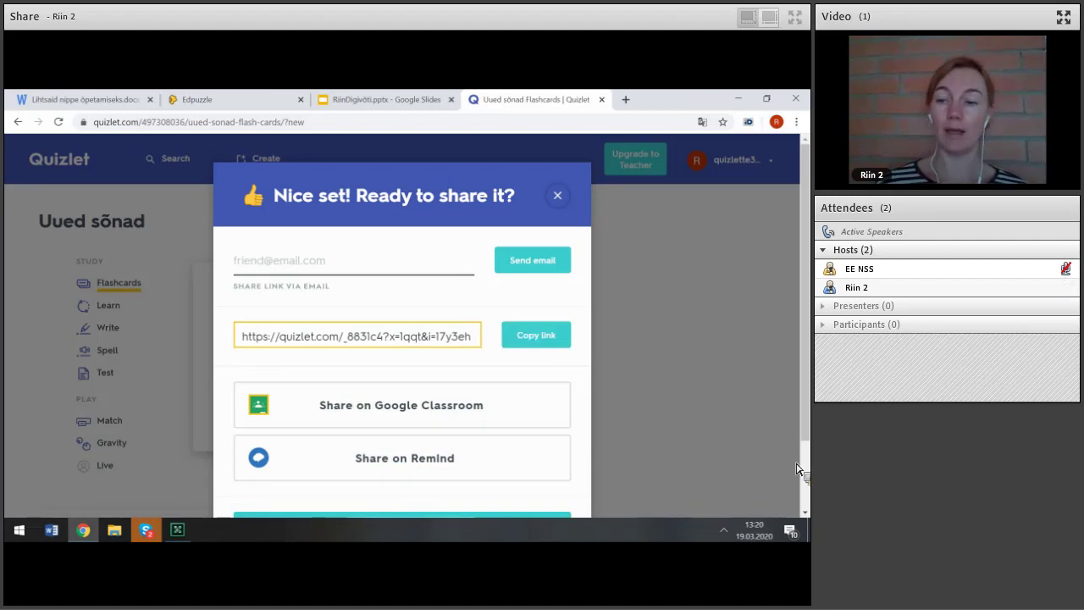
- Start sharing the set on Google Classroom with the class "Inglise keel, GR R" and close the Classroom window without choosing an action
scroll(402, 328, "down", 1)
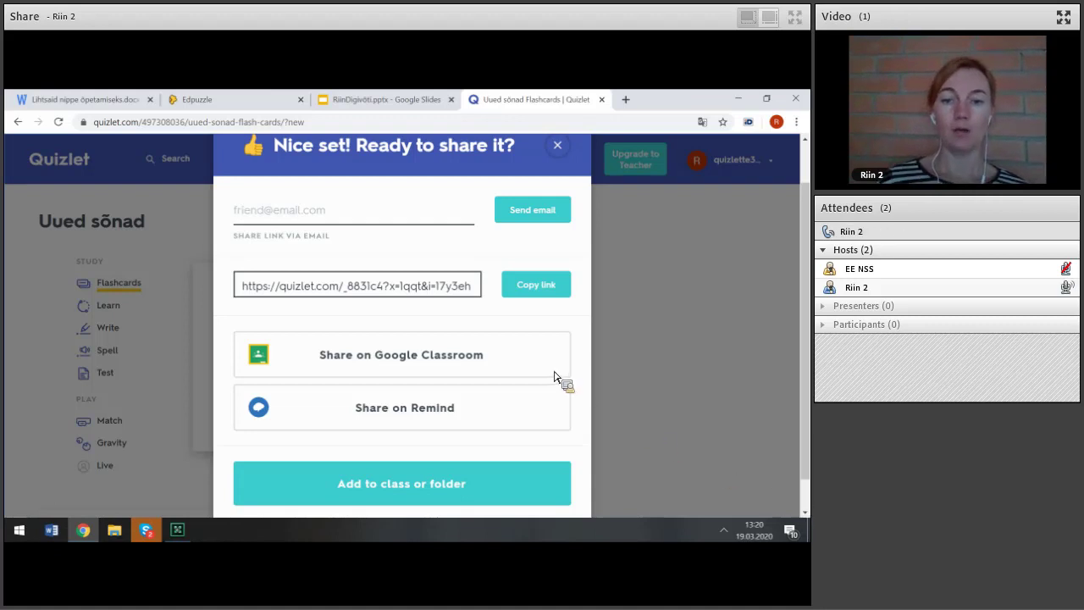
left_click(498, 369)
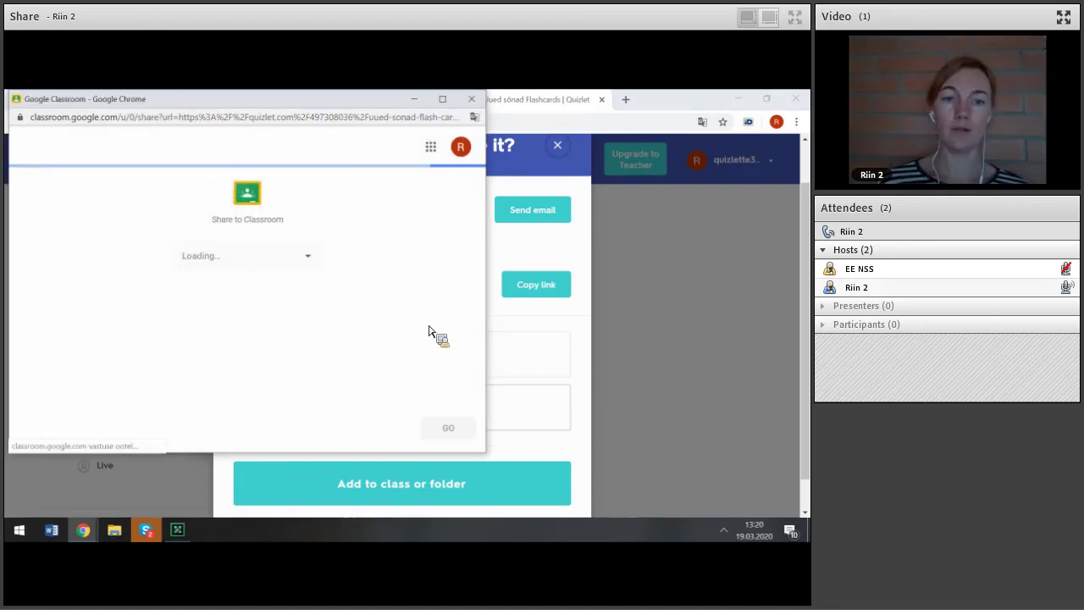
left_click(307, 259)
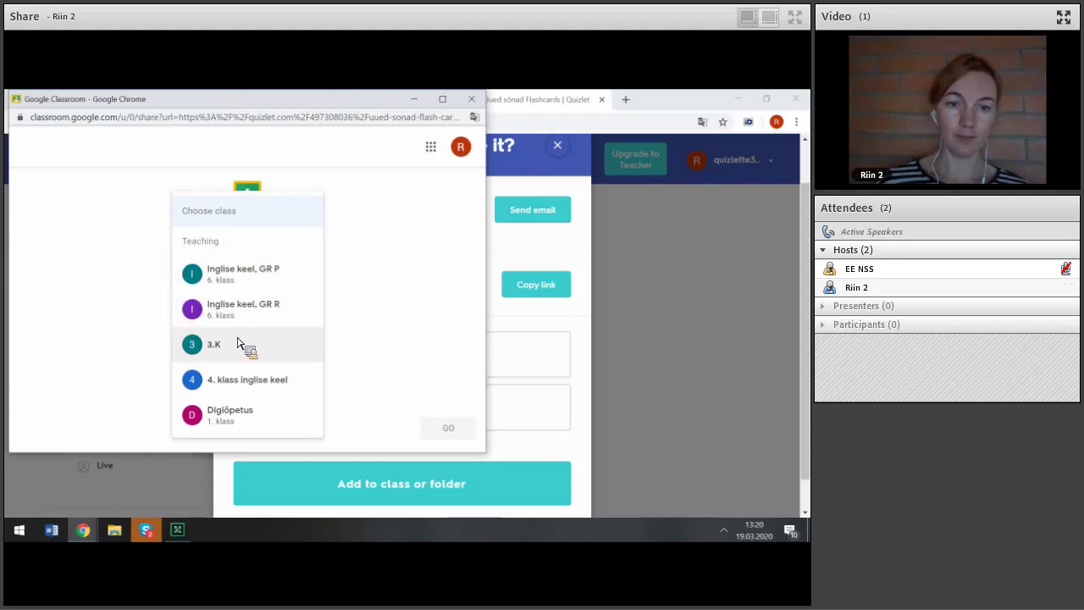
left_click(302, 319)
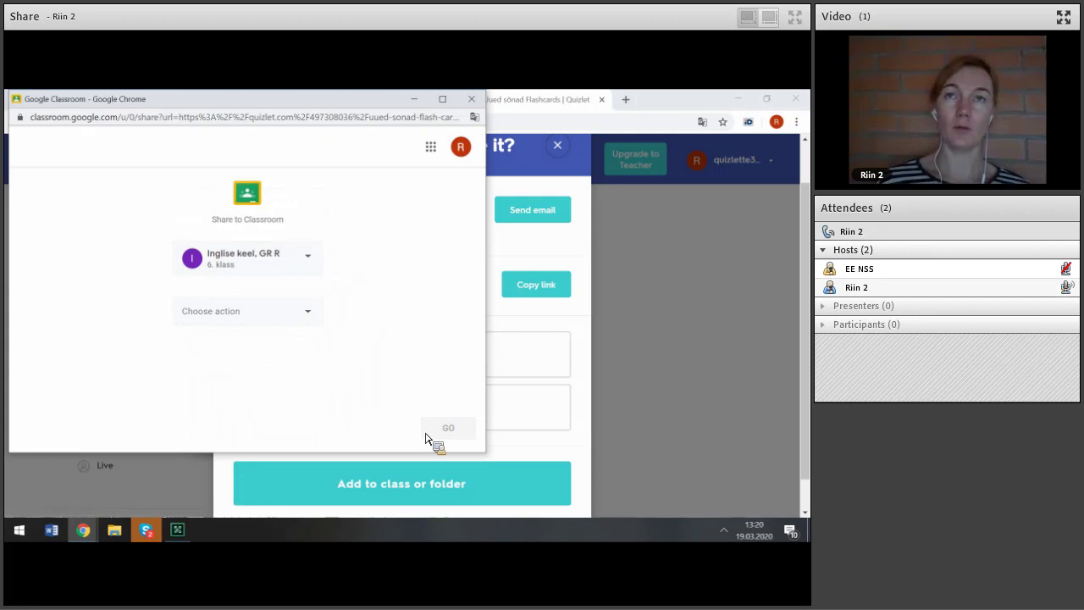
left_click(472, 100)
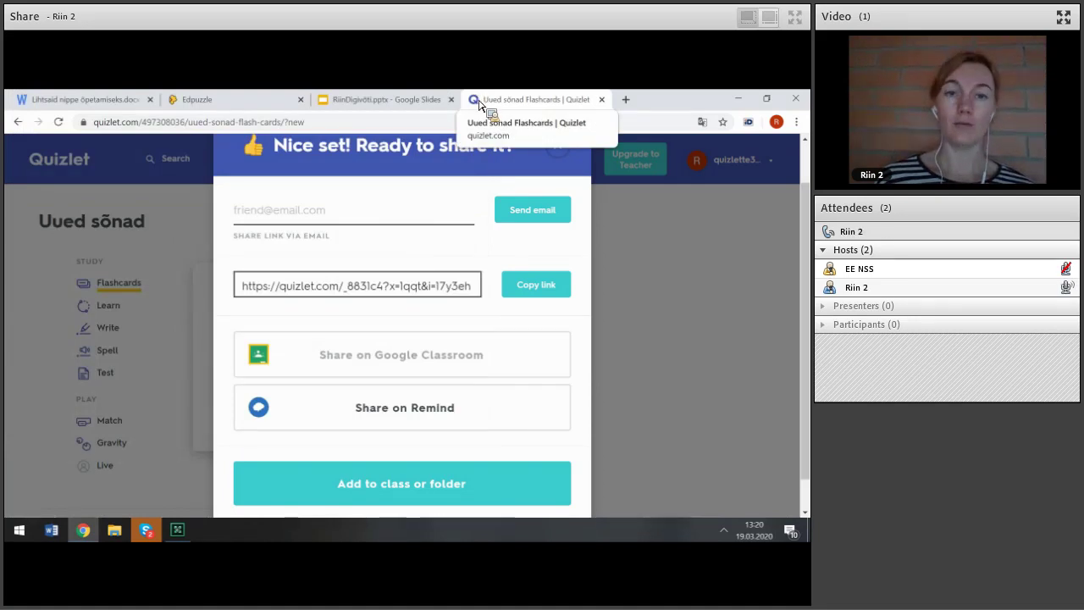
- Dismiss the sharing options, preview the set's Learn mode and open its Match game
left_click(557, 146)
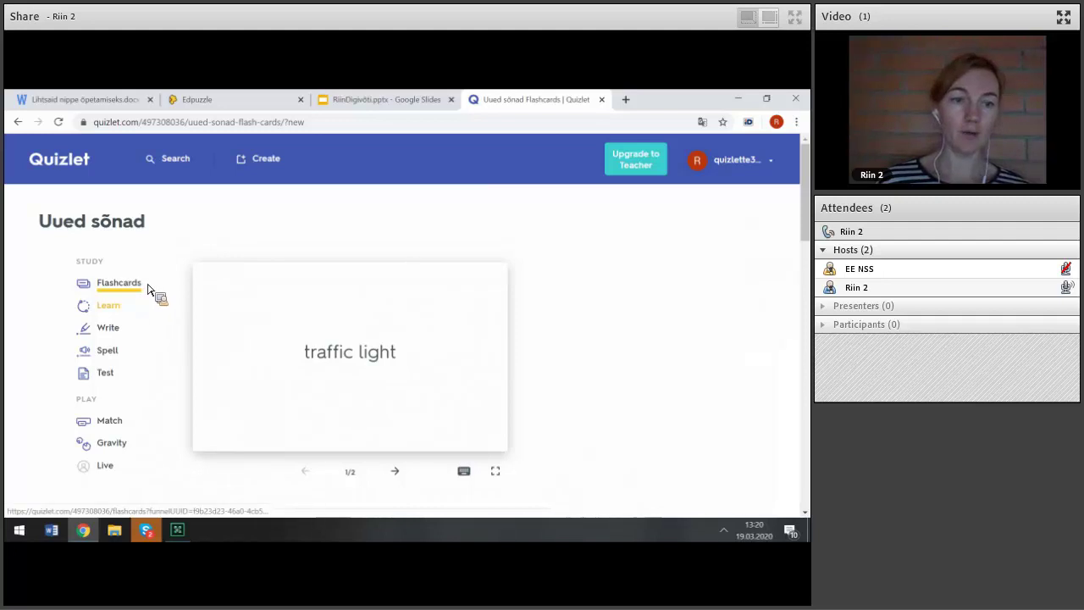
left_click(116, 310)
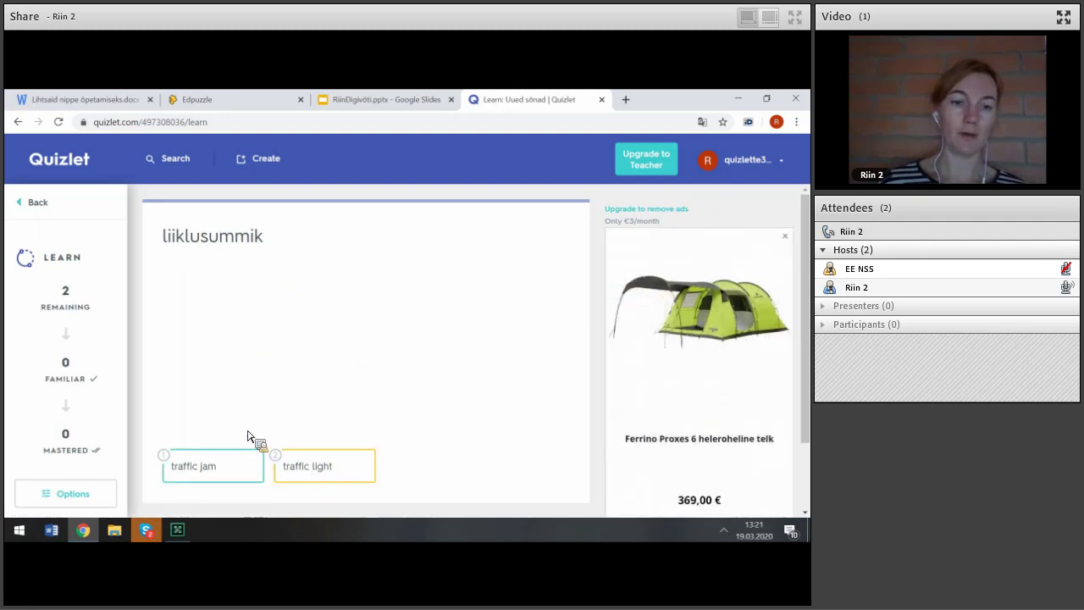
left_click(25, 205)
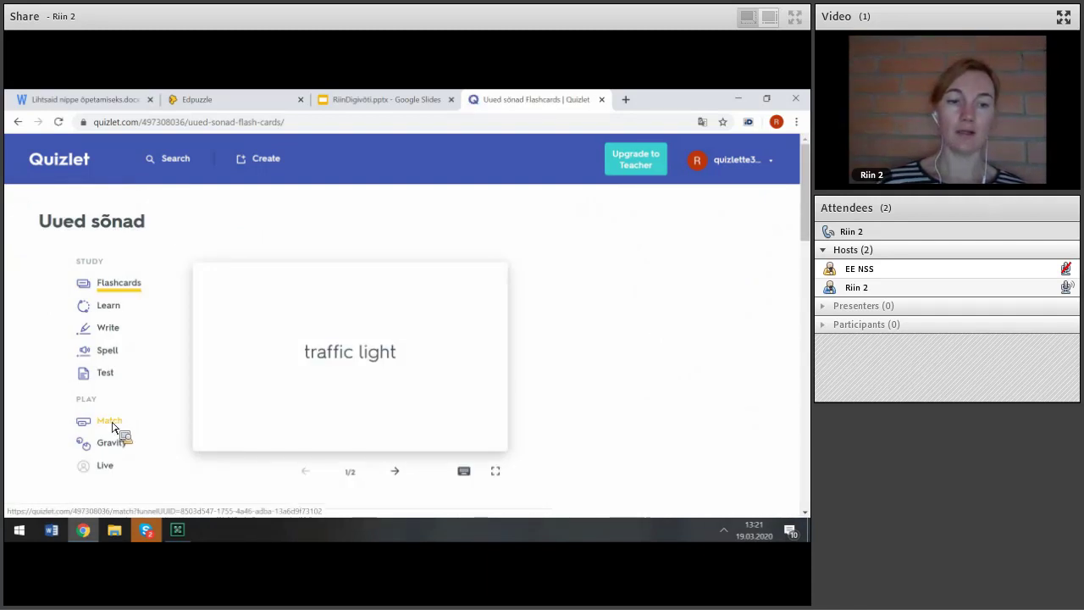
left_click(112, 426)
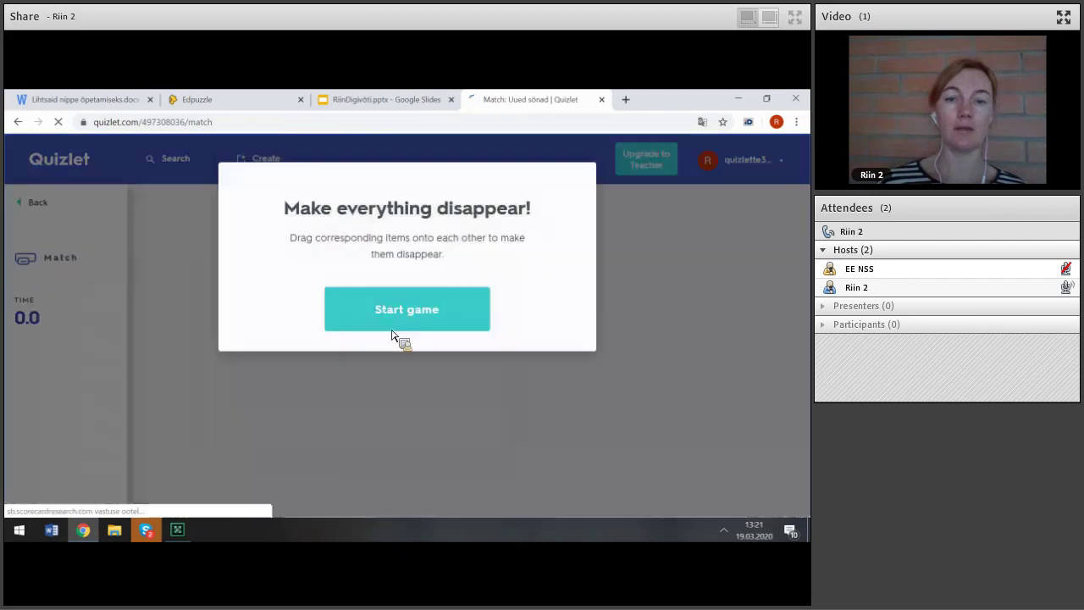
- Play a round of the Match game, pairing "traffic jam" with its Estonian translation, and return to the set page
left_click(398, 330)
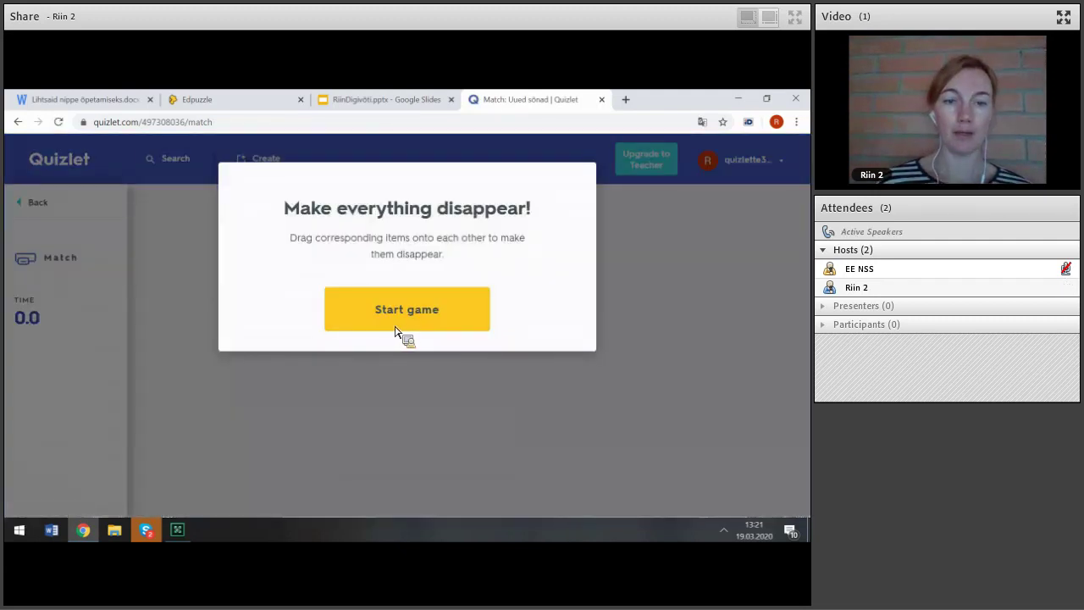
left_click(400, 332)
left_click_drag(378, 341, 584, 460)
left_click_drag(641, 318, 686, 351)
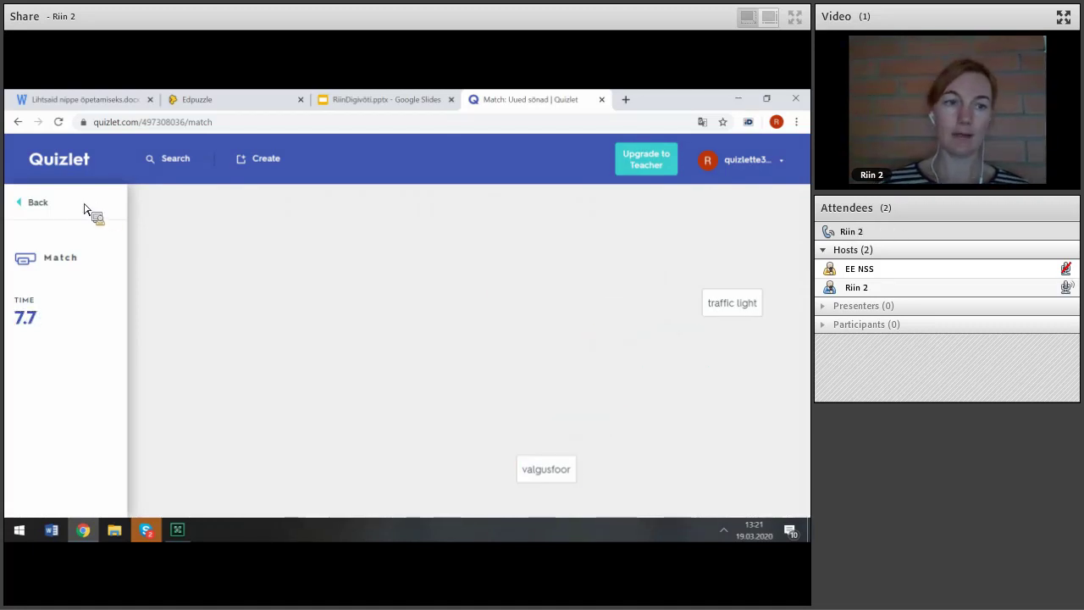
left_click(44, 206)
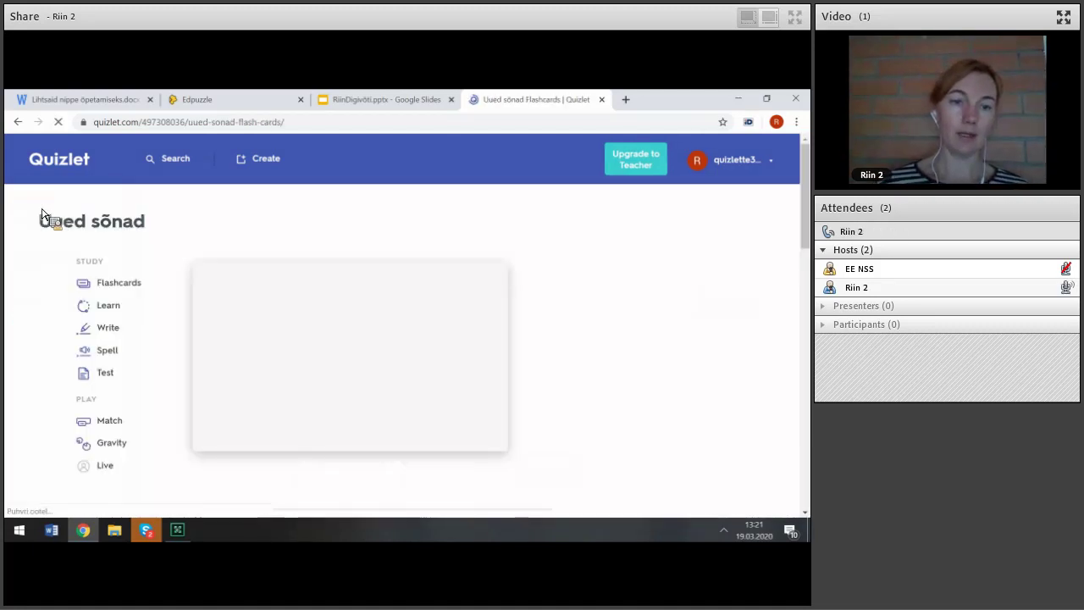
- Try the set's Learn mode, answering "valgusfoor" with the wrong option "traffic jam", and return to the set page
left_click(107, 313)
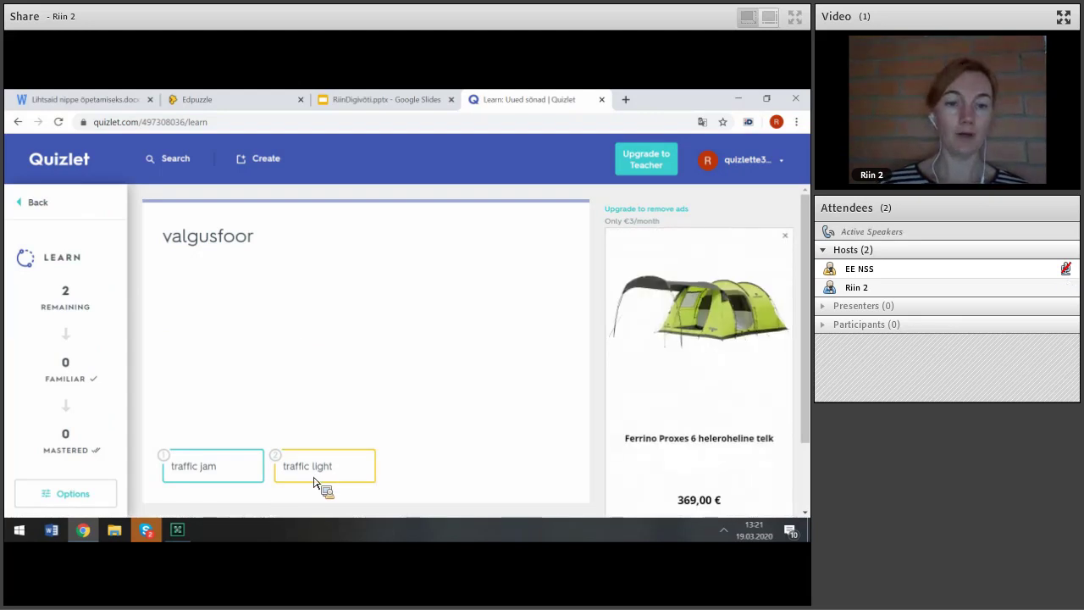
left_click(230, 477)
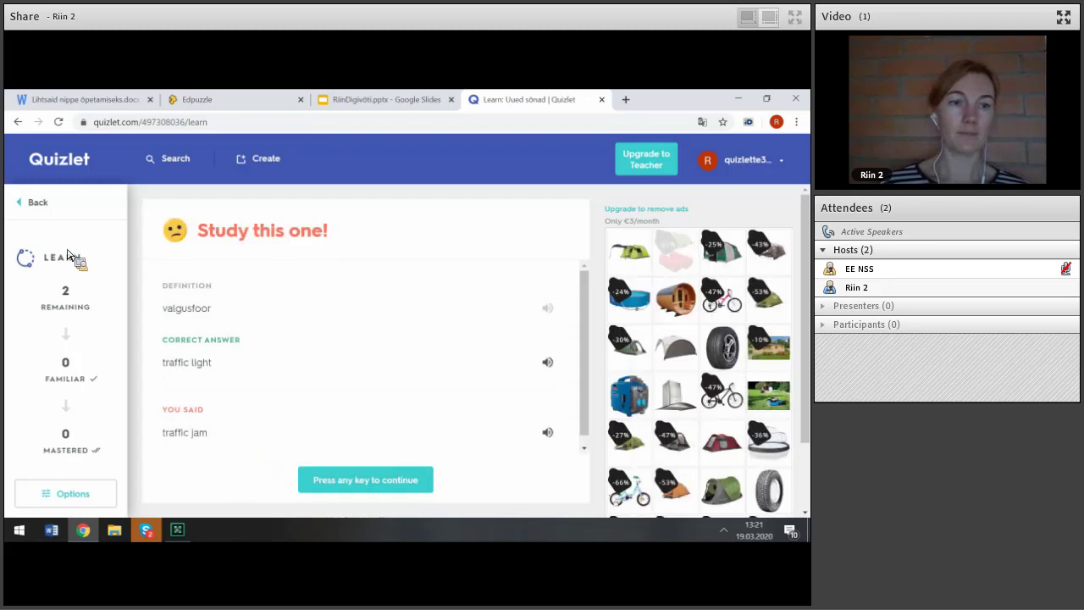
left_click(30, 207)
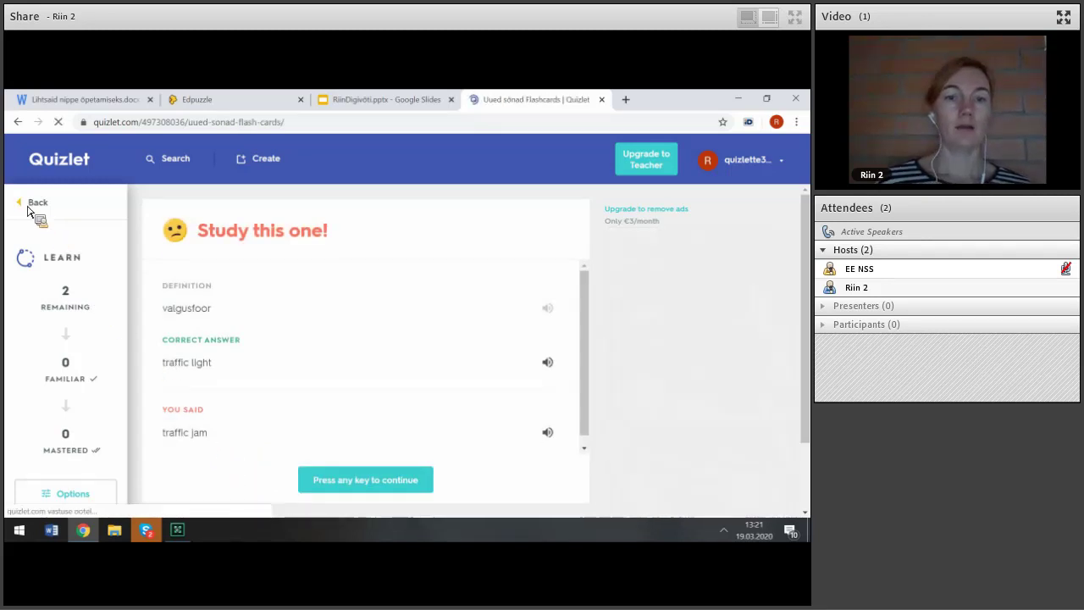